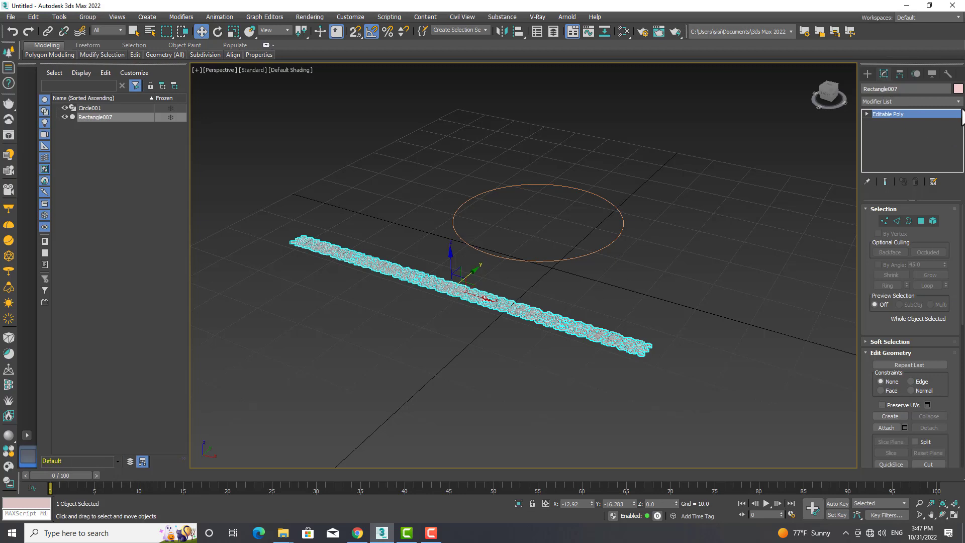
Apply a PathDeform (WSM) modifier to the ornamental strip, pick the circle as its path, and move the strip to that path.
click(958, 102)
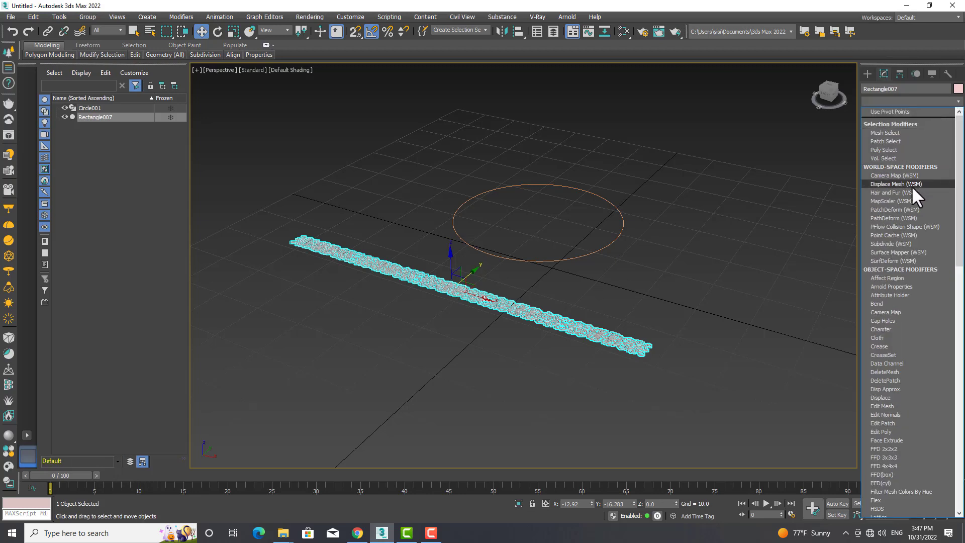
click(904, 218)
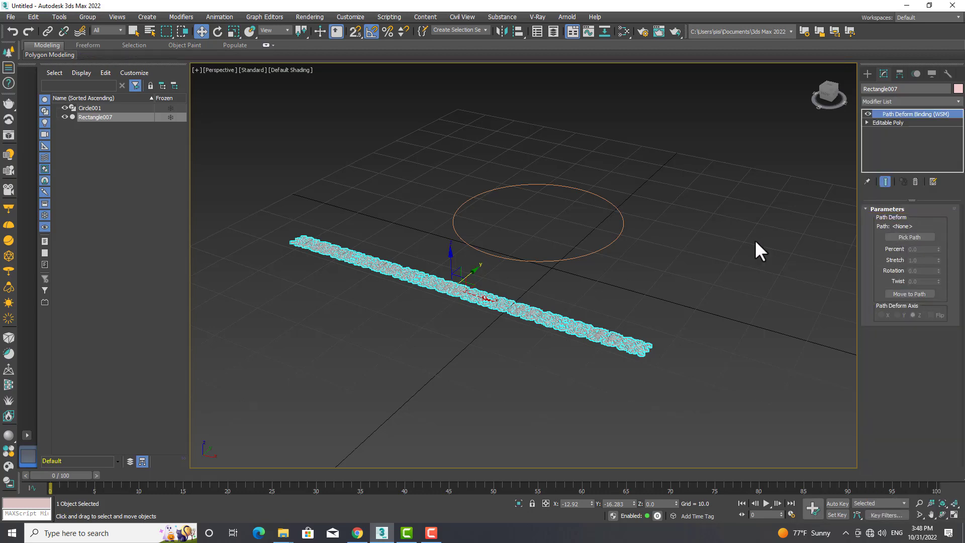
click(908, 239)
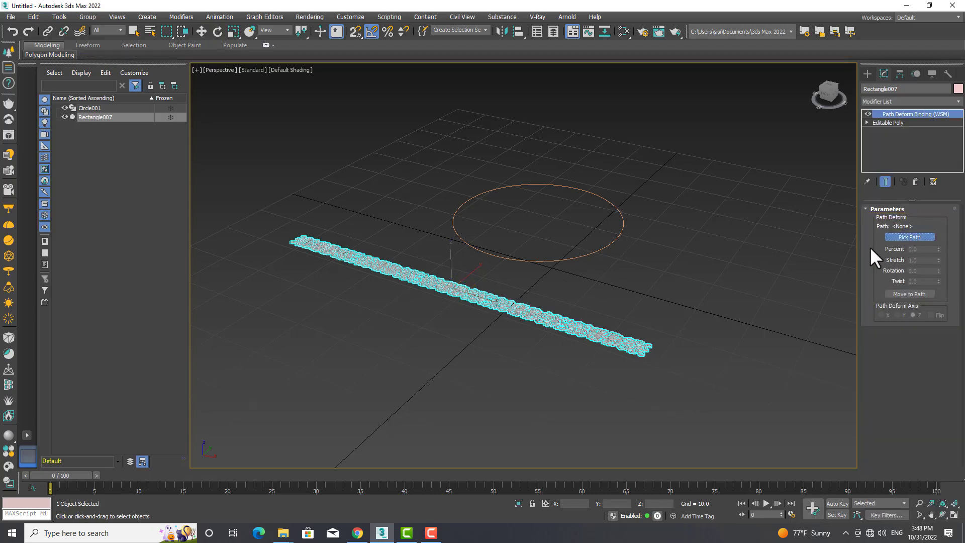
click(619, 240)
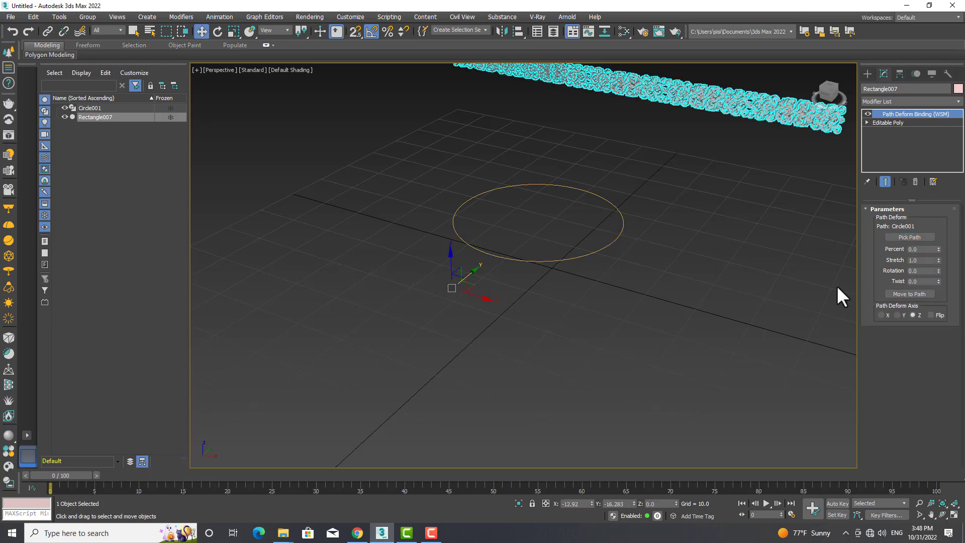
click(918, 294)
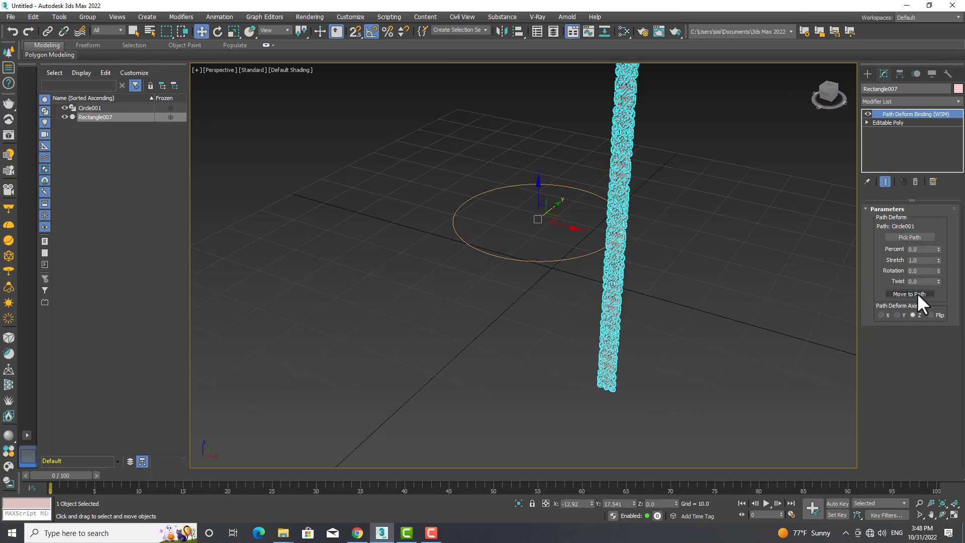
Set the path deform axis to Y and the stretch to 1.52 so the strip wraps around the whole circle.
click(898, 314)
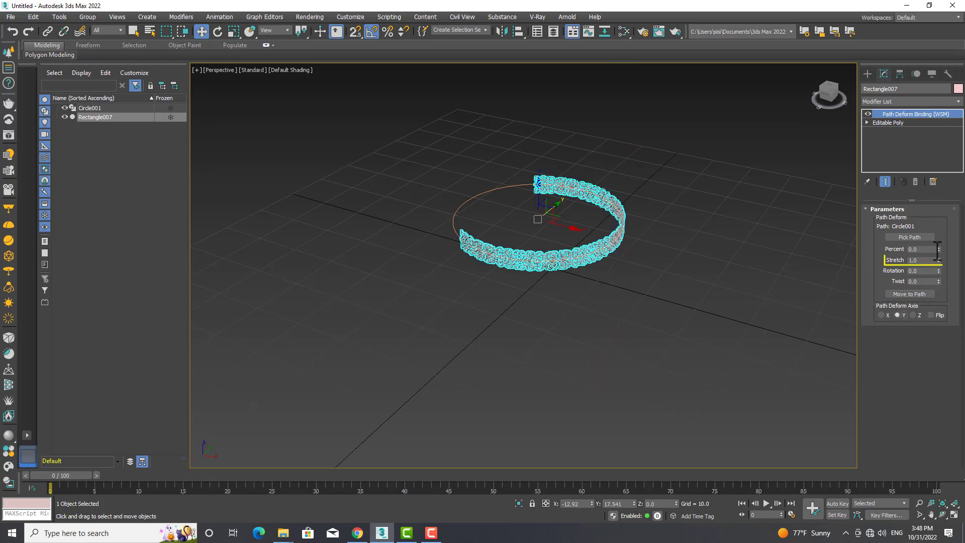
drag(938, 260, 937, 233)
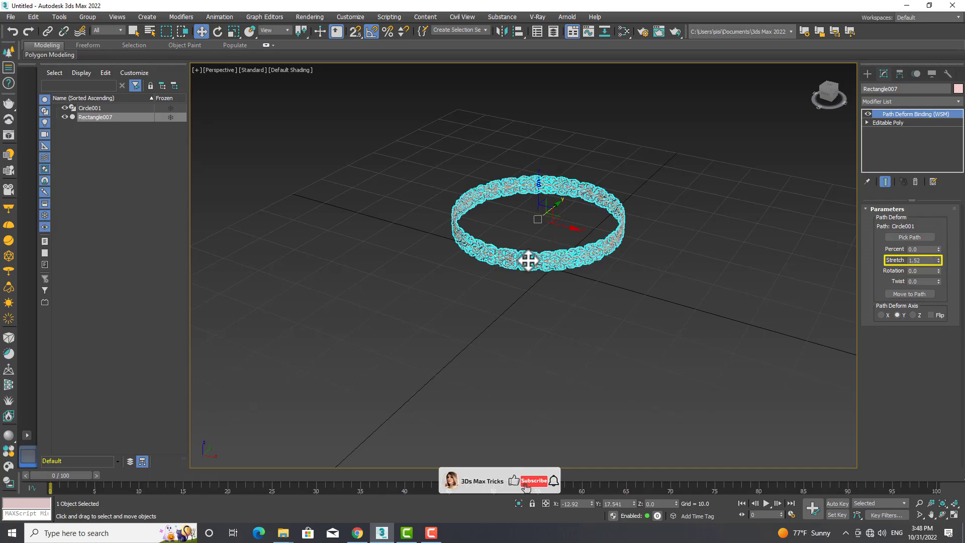
alt+middle_drag(529, 261, 578, 280)
scroll(545, 225, up, 5)
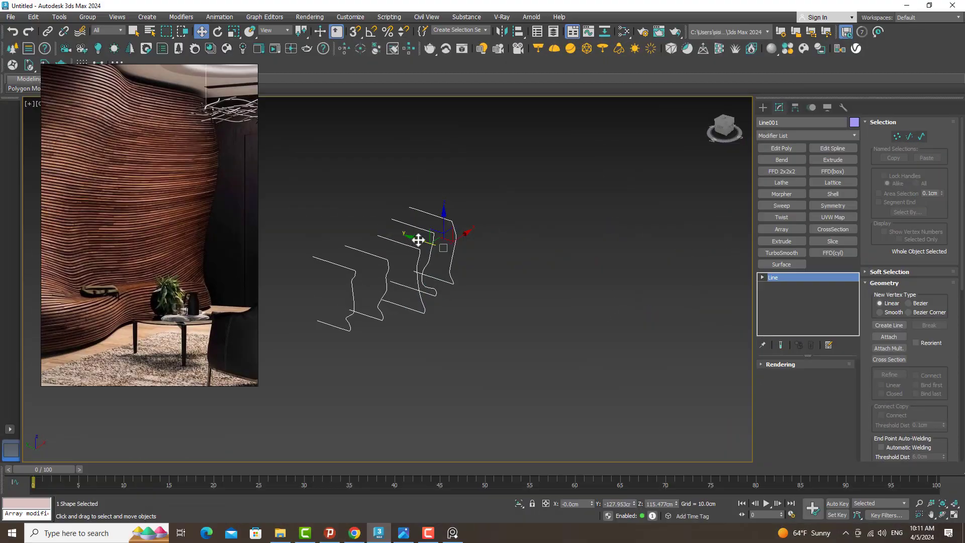
Clone the wall profile splines beside the originals as one reference copy.
mouse_move(420, 242)
shift+mouse_down()
mouse_move(463, 263)
mouse_move(540, 272)
mouse_move(537, 294)
shift+mouse_up()
click(430, 256)
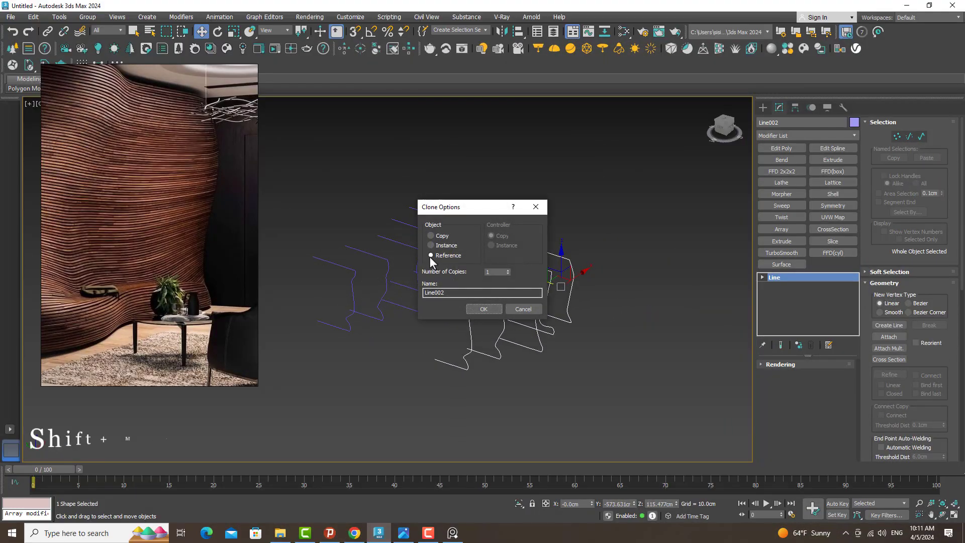
click(479, 308)
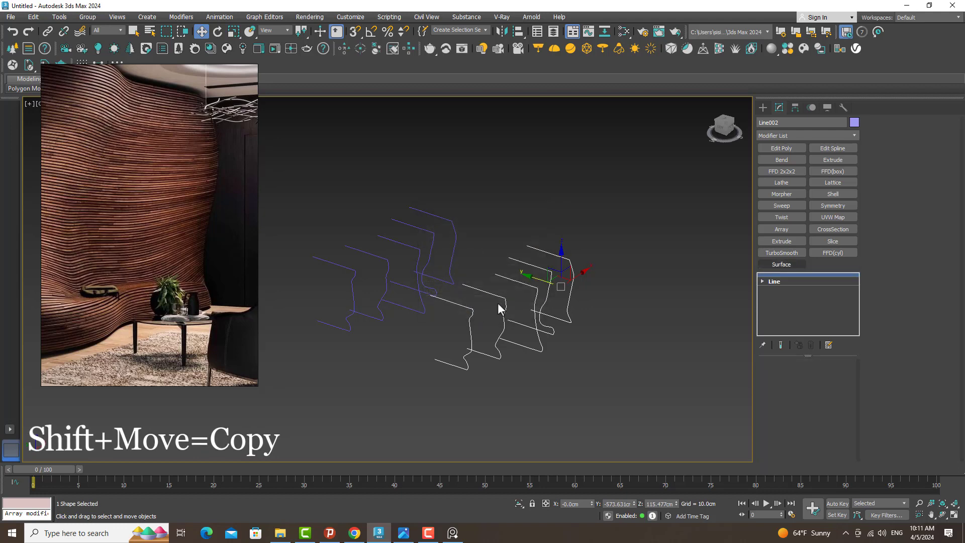
Add a CrossSection modifier to the copied profiles and turn on vertex numbers in the base line's vertex level.
click(837, 229)
click(775, 291)
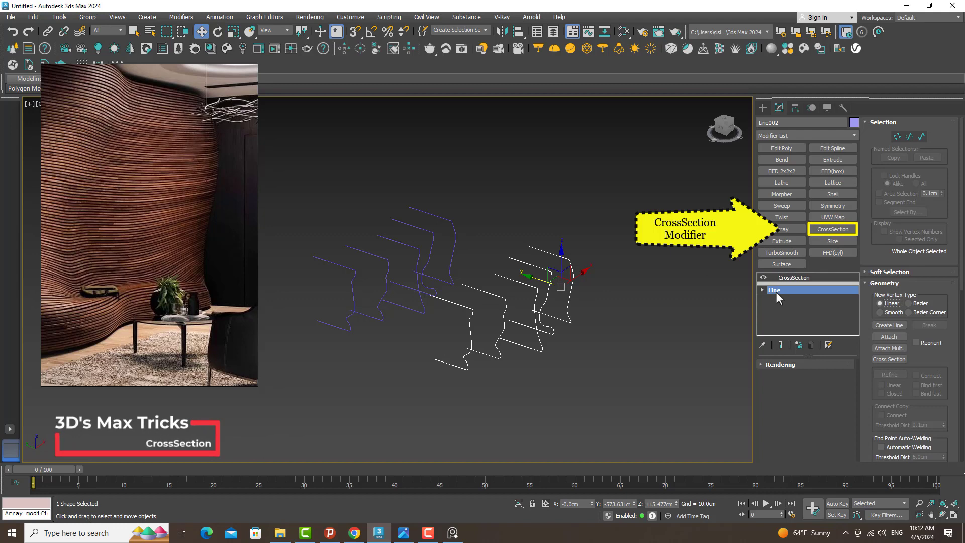
click(897, 136)
click(884, 232)
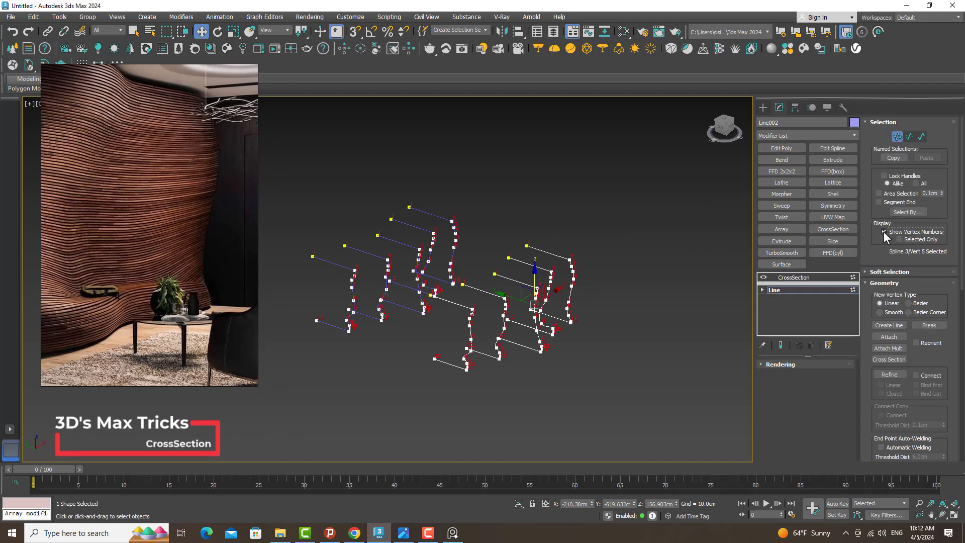
scroll(526, 252, up, 1)
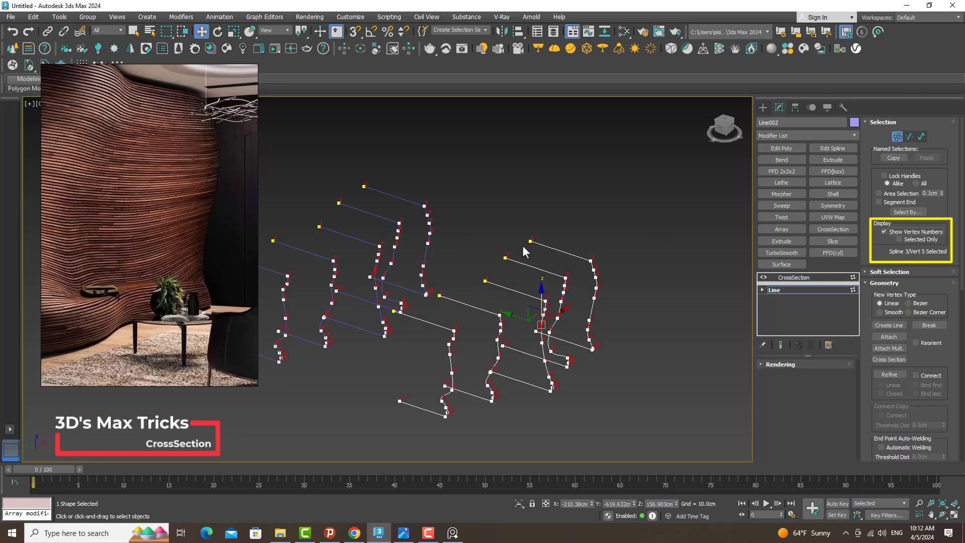
scroll(524, 247, up, 1)
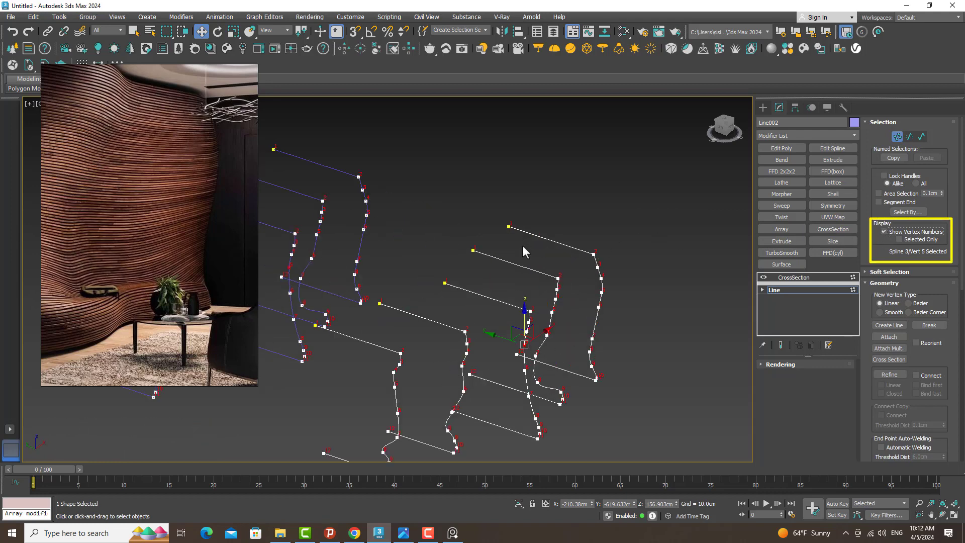
middle_drag(560, 303, 562, 268)
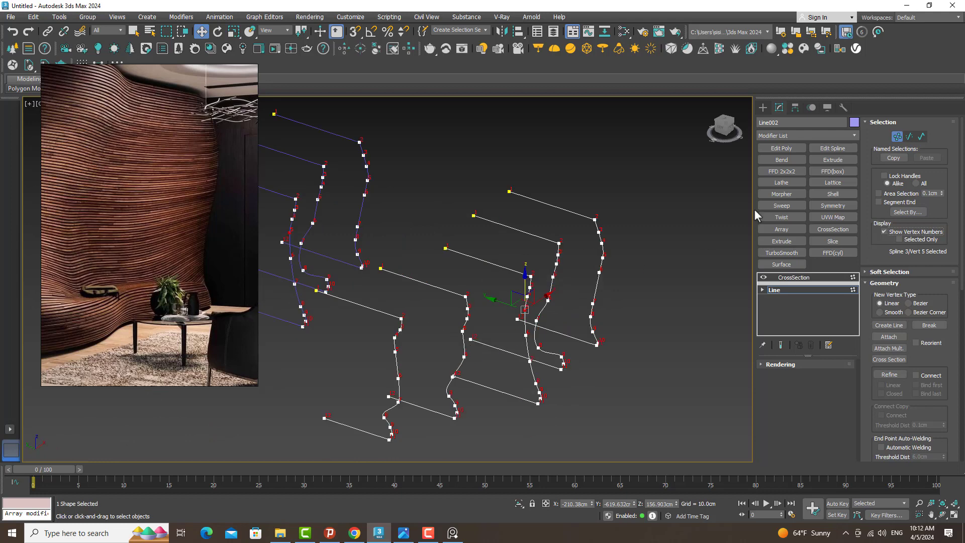
click(809, 278)
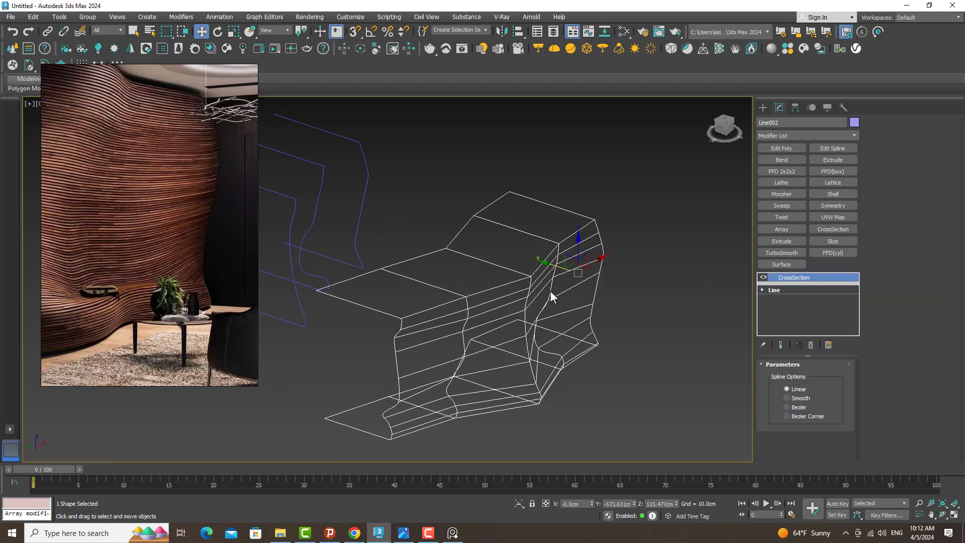
Add a Surface modifier with flipped normals to the cross-sectioned splines, followed by an OpenSubdiv modifier.
click(781, 265)
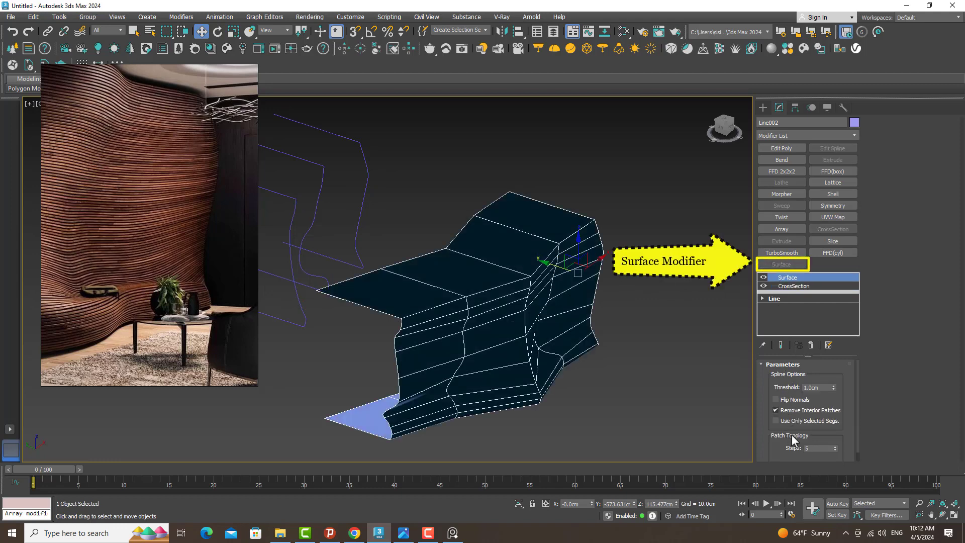
click(775, 399)
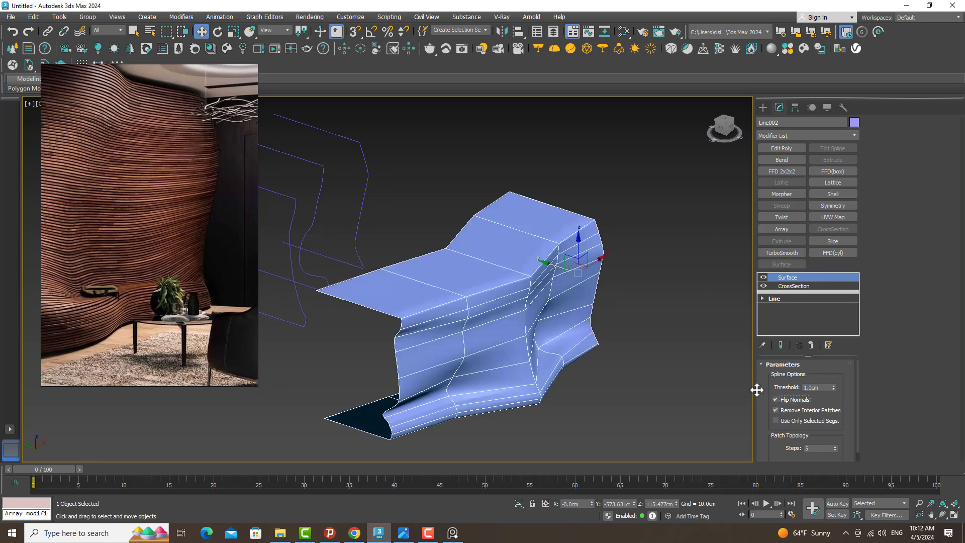
middle_drag(617, 322, 593, 311)
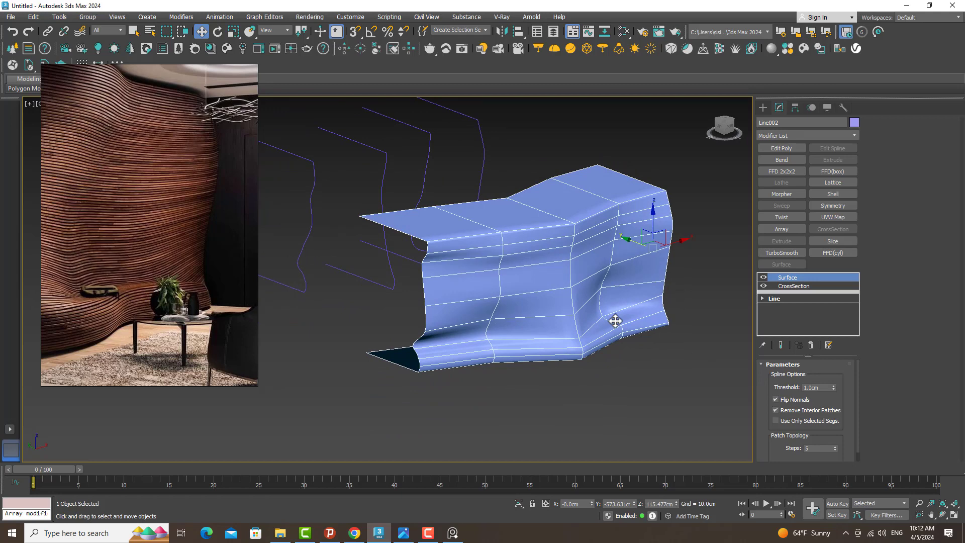
scroll(615, 321, up, 2)
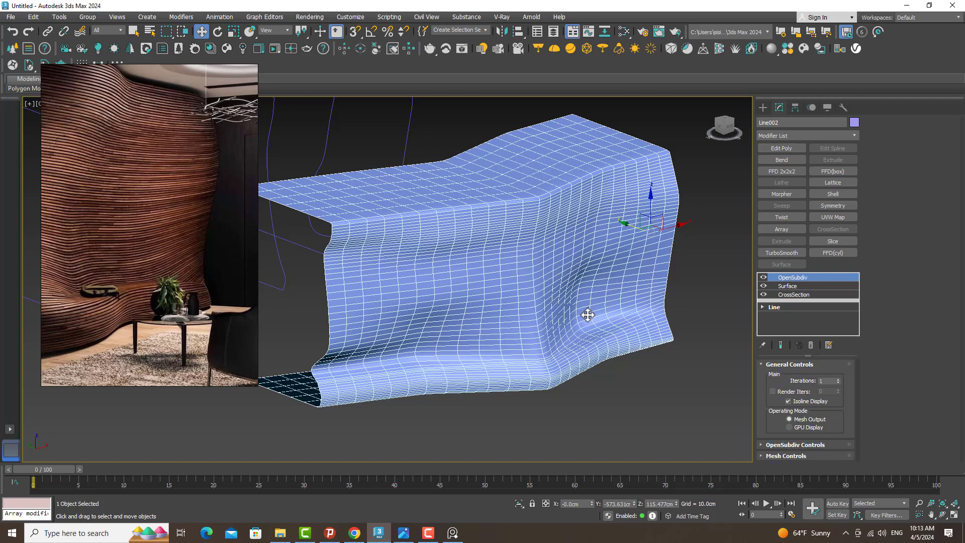
Hide the edged faces, add a TurboSmooth modifier to the wall surface, and display it in wireframe.
key(F4)
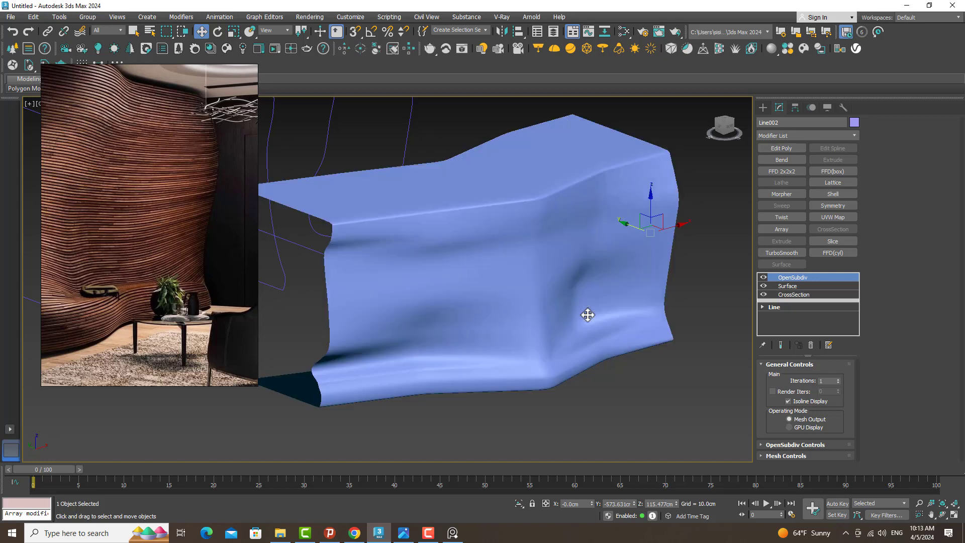
click(778, 254)
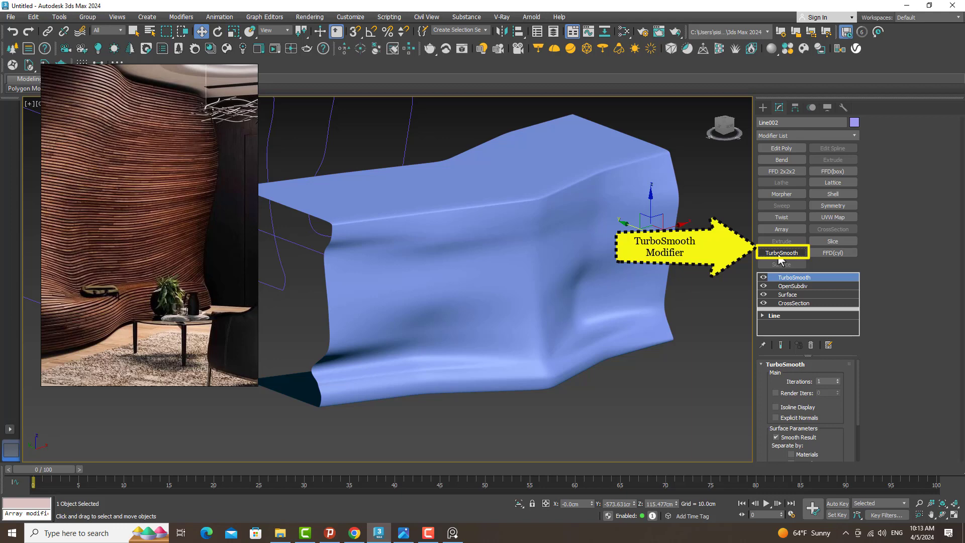
key(F3)
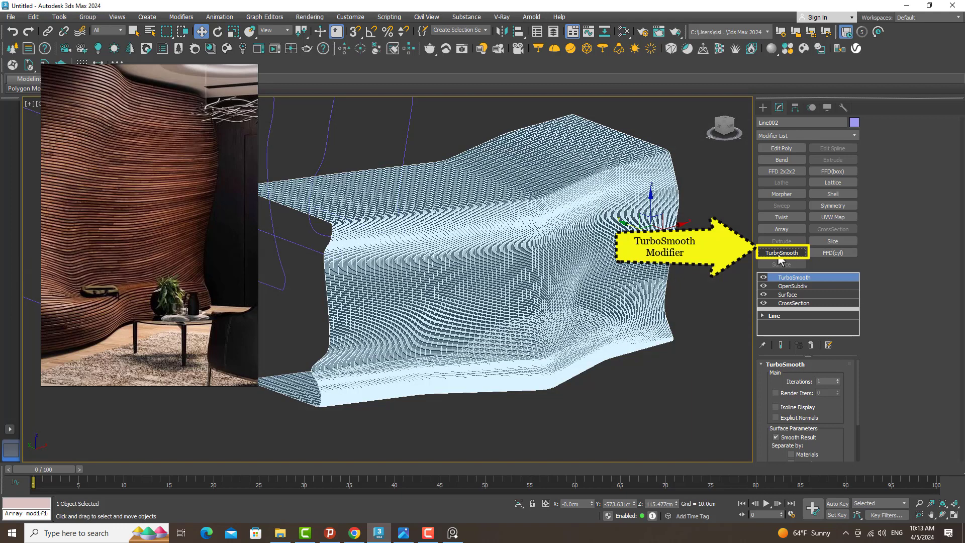
key(F3)
key(F3)
middle_drag(702, 238, 778, 254)
scroll(750, 246, up, 1)
scroll(749, 246, down, 1)
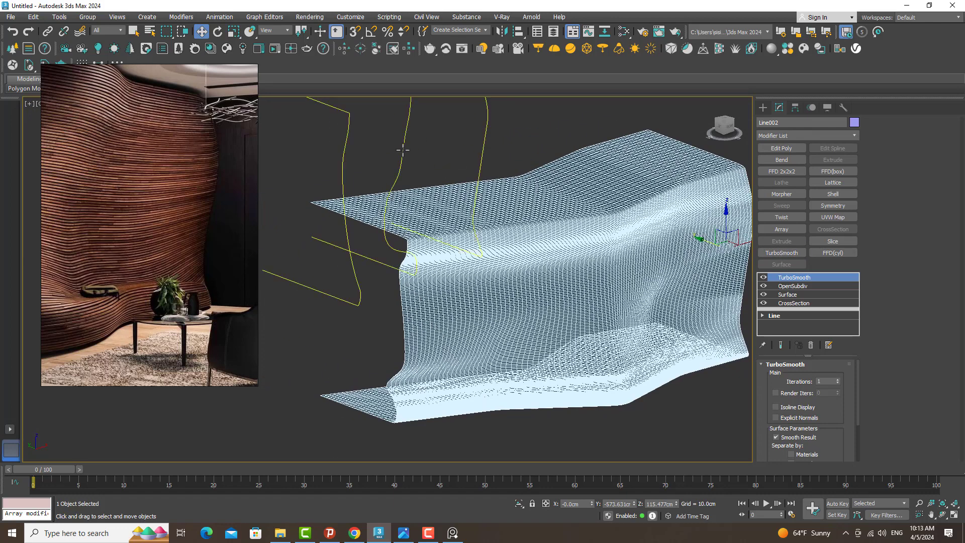
On the original profile lines, move vertex 5 of spline 3 and vertex 6 of spline 2 to reshape the referenced wall.
click(403, 150)
click(897, 136)
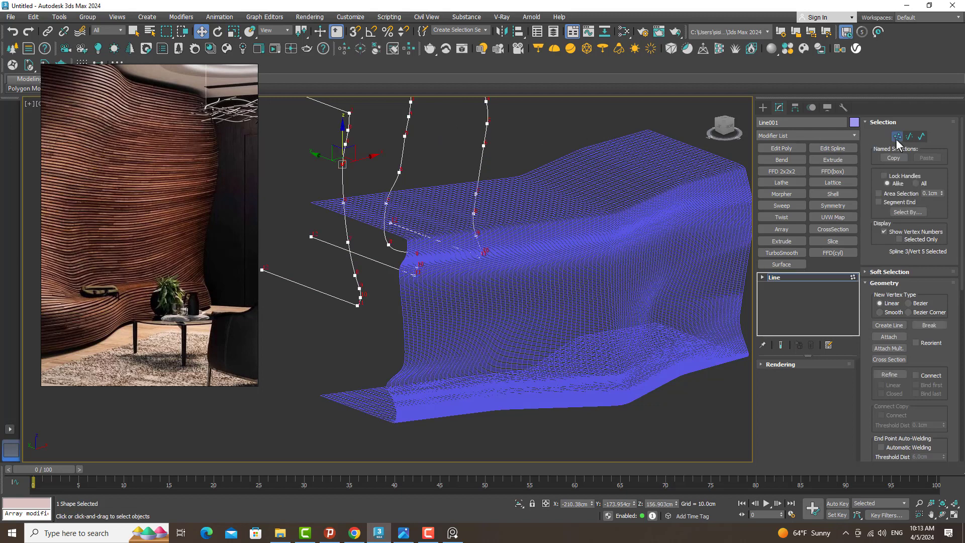
scroll(896, 139, down, 2)
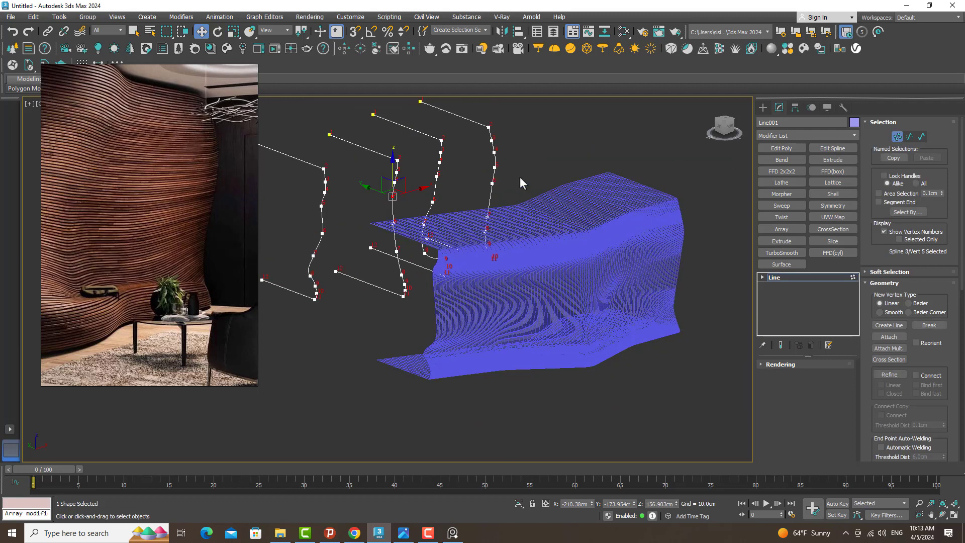
drag(387, 187, 371, 186)
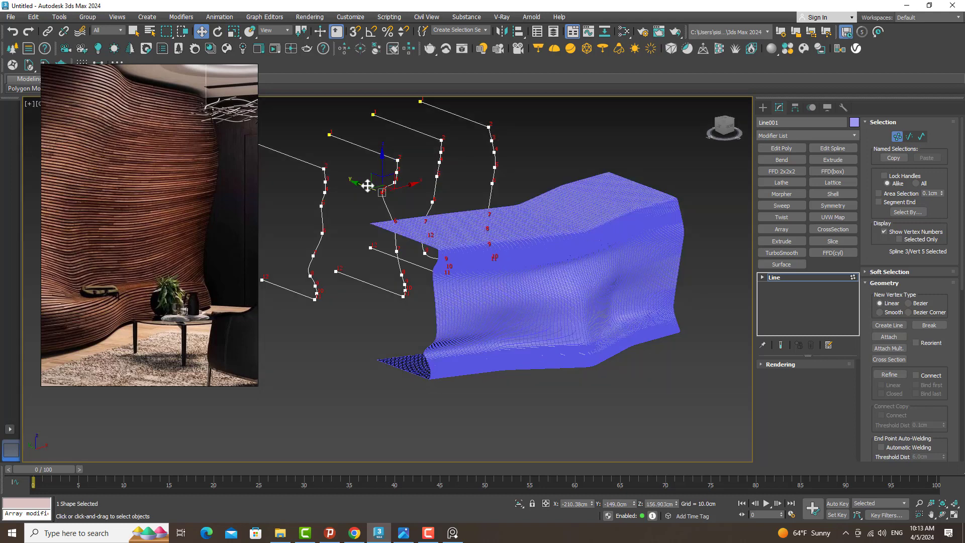
drag(368, 186, 434, 203)
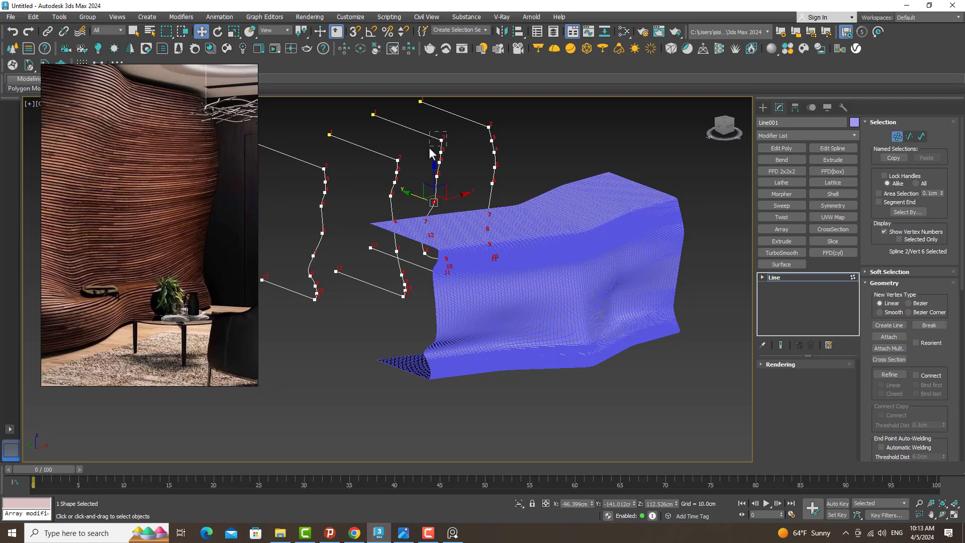
mouse_move(441, 139)
mouse_down()
mouse_move(444, 105)
mouse_move(450, 129)
mouse_up()
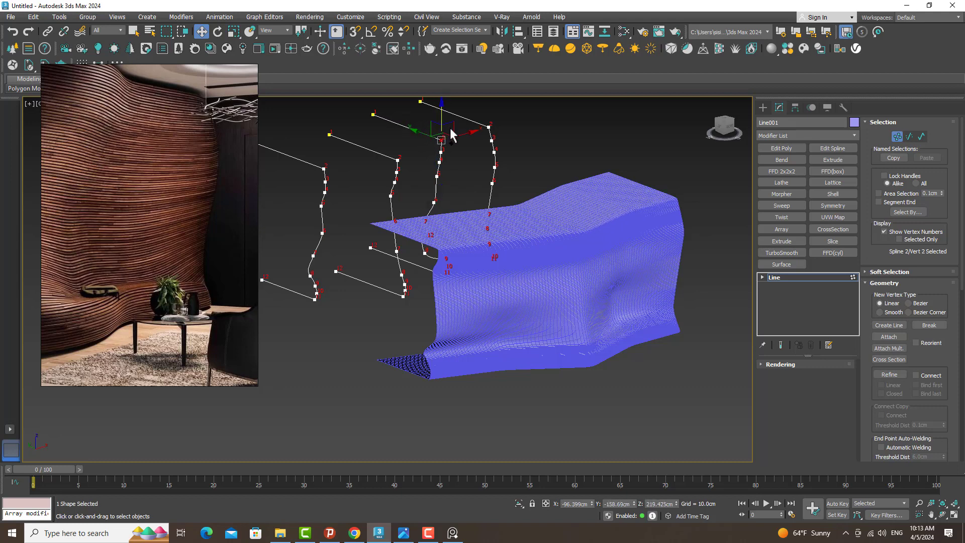
Try moving two upper vertices of the fourth profile spline, and undo the move.
click(324, 182)
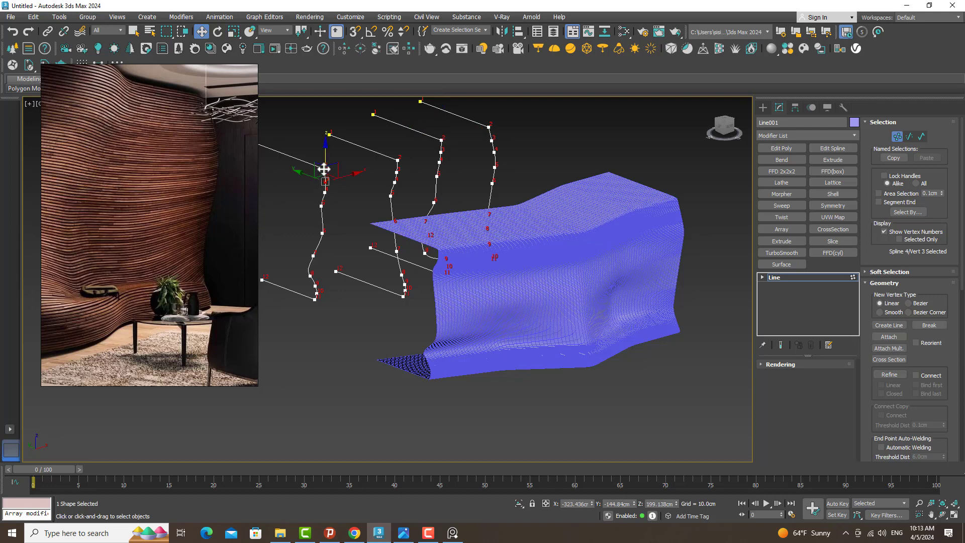
drag(322, 168, 344, 175)
alt+middle_drag(429, 253, 458, 276)
drag(323, 177, 296, 173)
alt+middle_drag(303, 183, 524, 344)
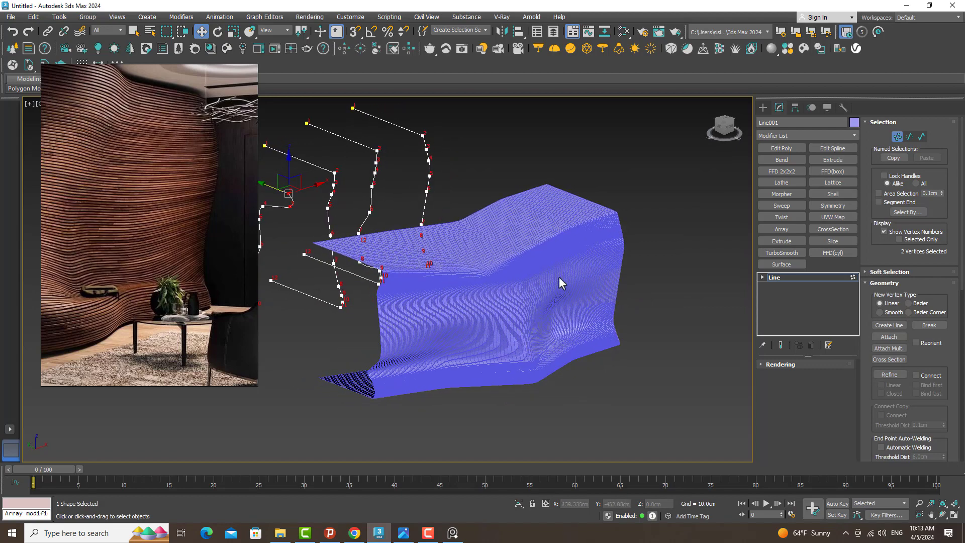
key(ctrl+z)
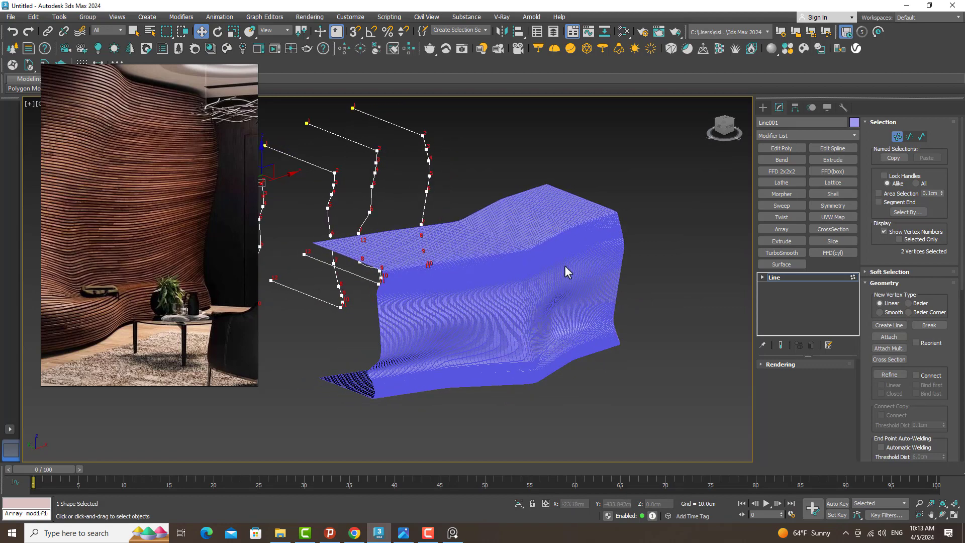
alt+middle_drag(565, 265, 566, 265)
Examine the arch-shaped path, the flat section profile, and the ornamental strip beside them up close.
scroll(565, 265, up, 6)
scroll(565, 266, down, 2)
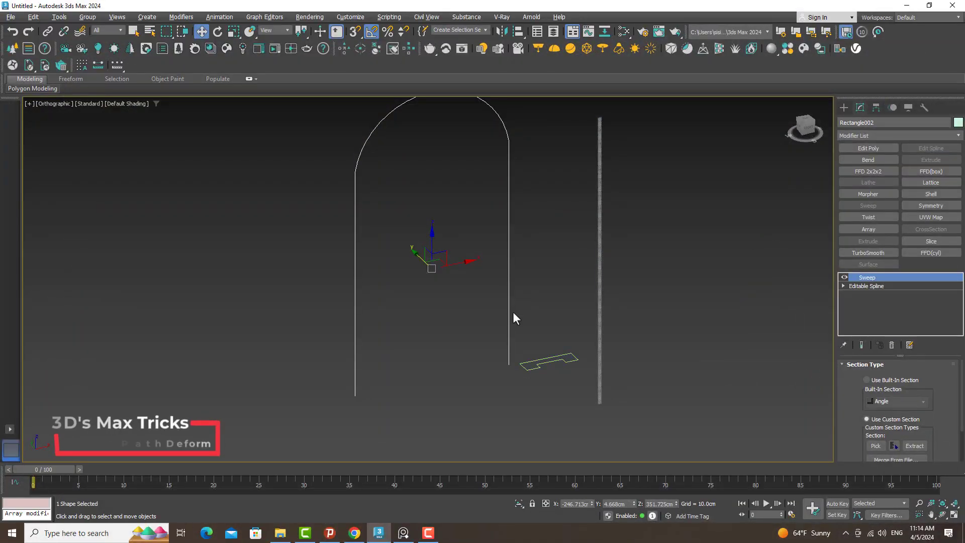
key(z)
scroll(594, 308, up, 4)
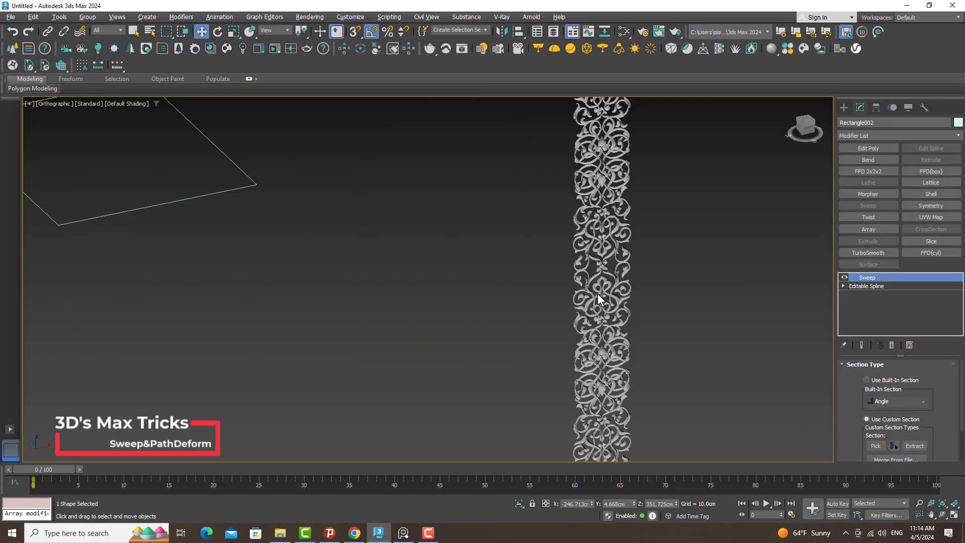
scroll(622, 288, down, 5)
scroll(621, 287, down, 5)
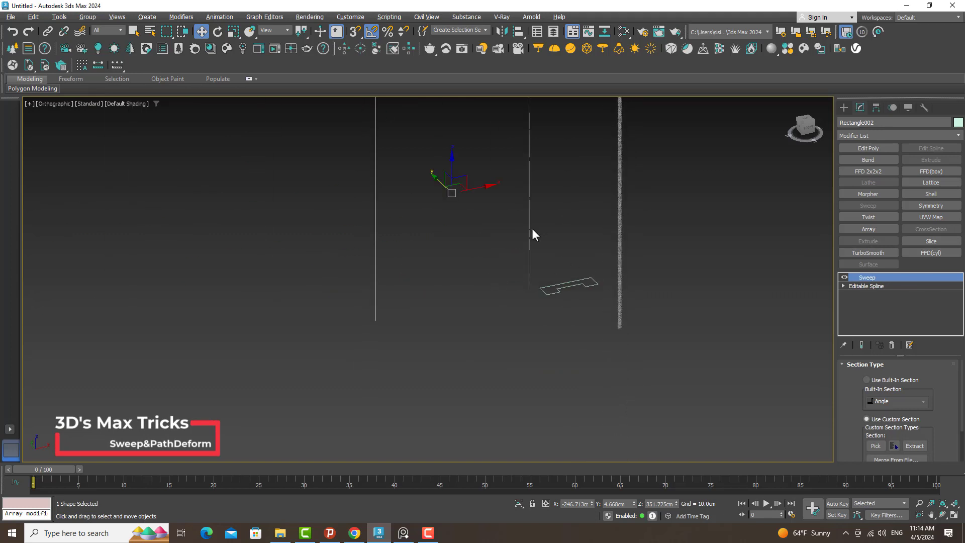
Add a Sweep modifier to the arch path and pick the flat profile beside it as the custom section.
middle_drag(555, 127, 525, 256)
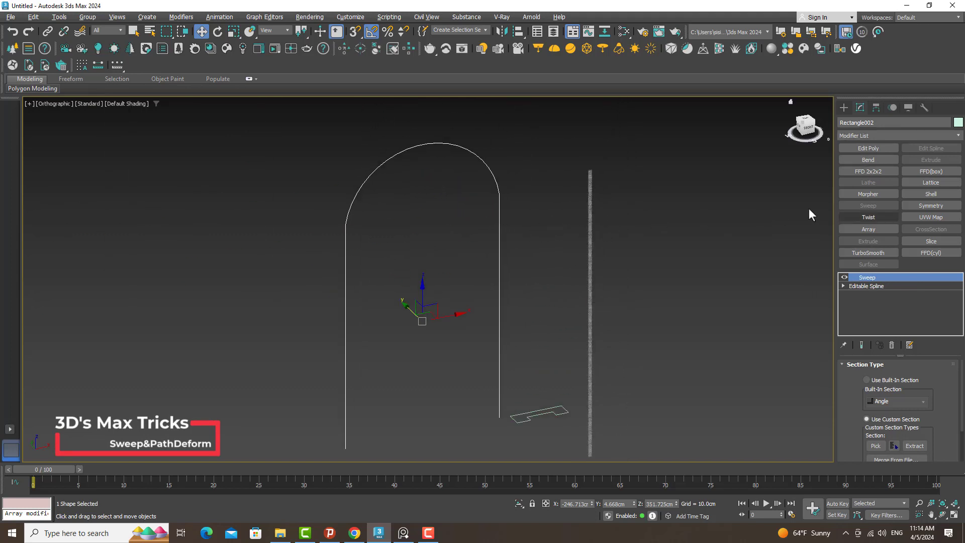
click(869, 205)
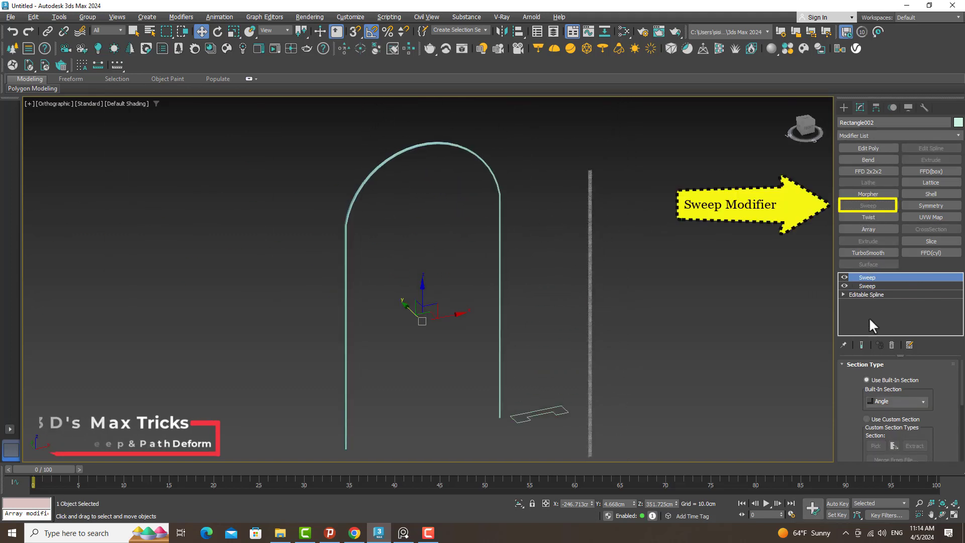
click(867, 418)
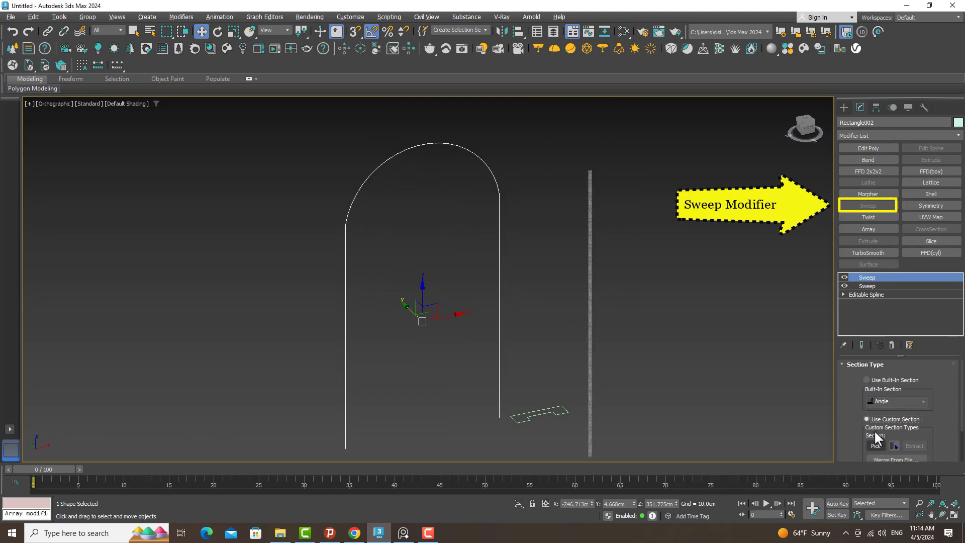
click(877, 445)
click(517, 417)
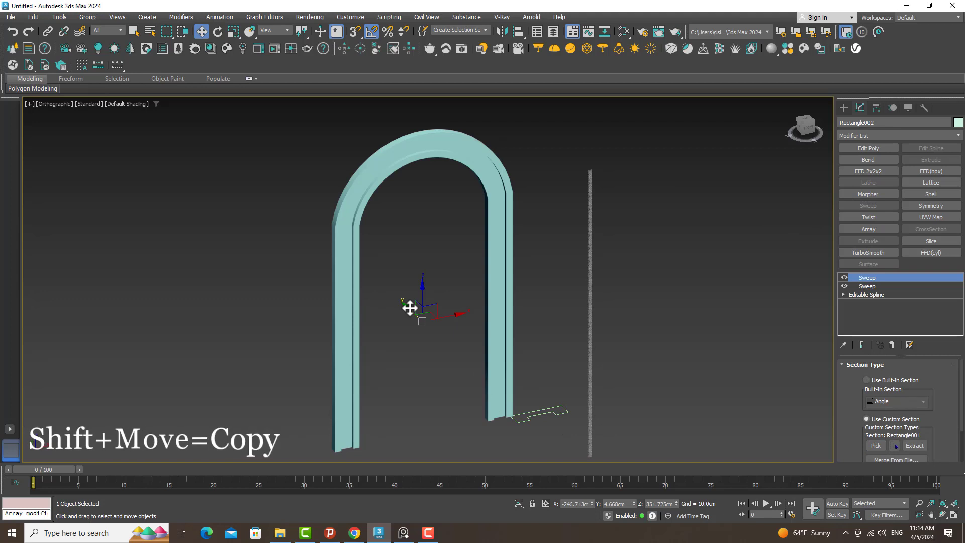
Make one independent copy of the swept arch along Y, then remove its uppermost Sweep modifier and reposition the bare path along Y.
shift+drag(409, 309, 415, 314)
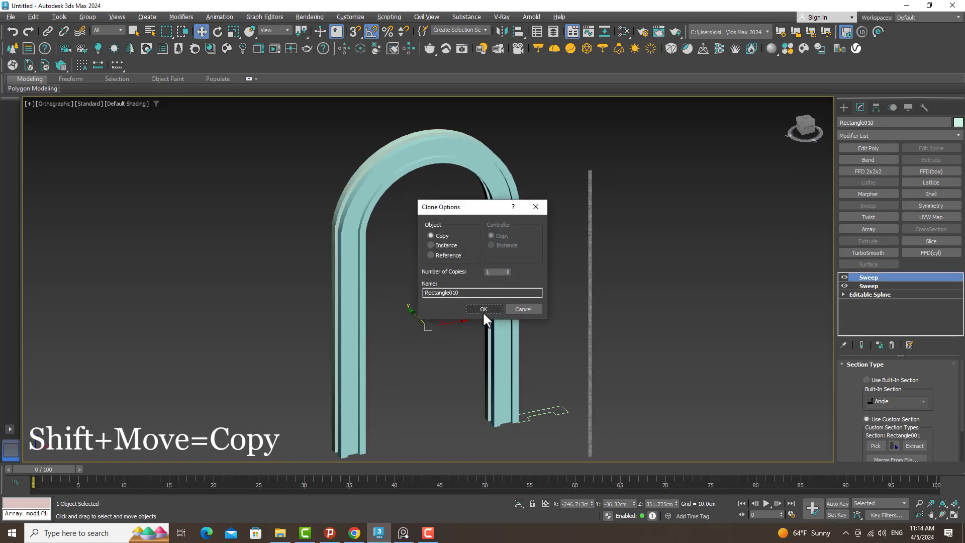
click(482, 312)
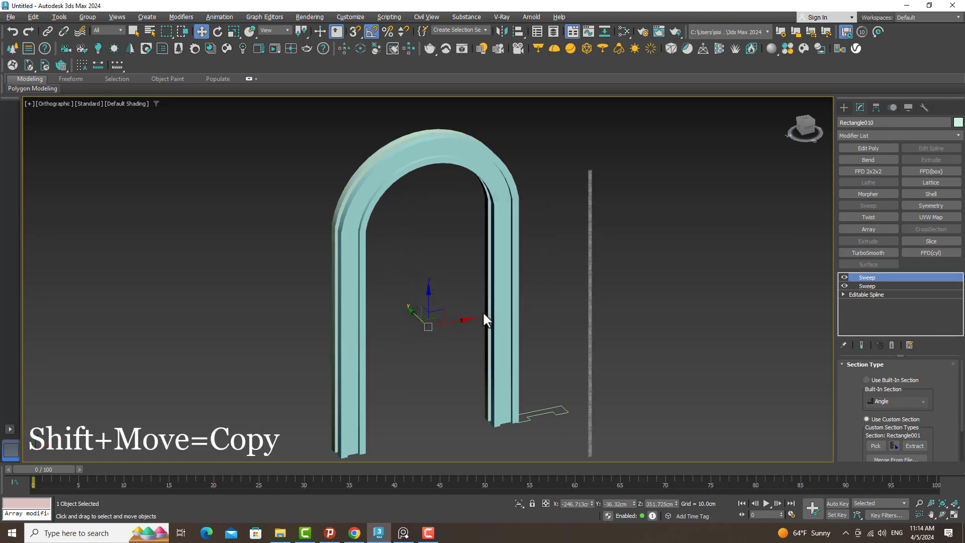
click(892, 345)
drag(415, 316, 362, 319)
Apply the PathDeform (WSM) modifier to the ornamental strip beside the arch.
click(591, 316)
scroll(593, 317, up, 10)
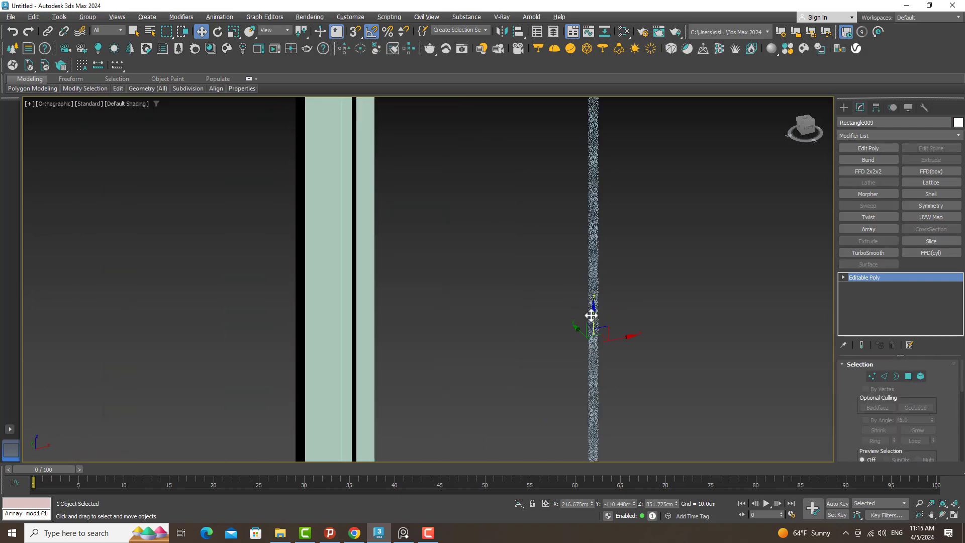
scroll(607, 251, up, 2)
scroll(607, 251, down, 12)
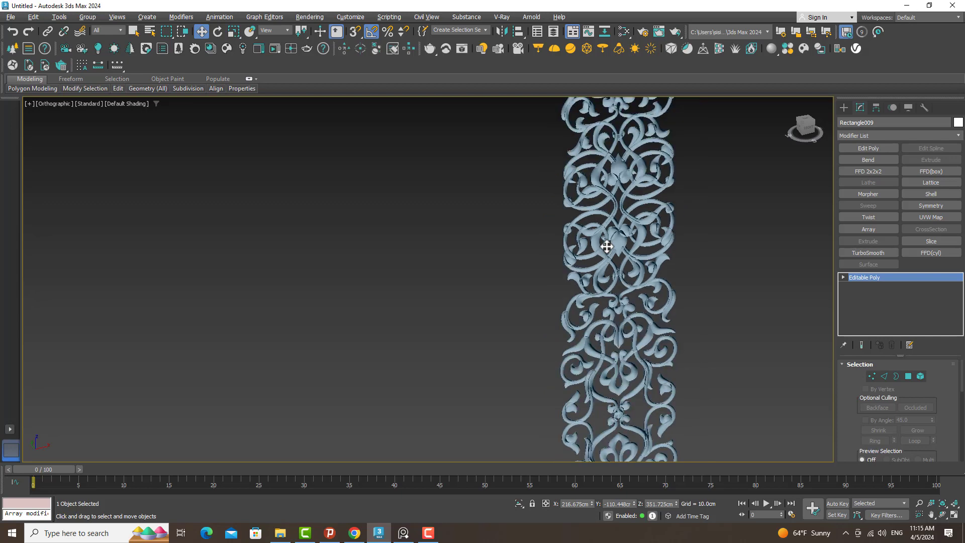
click(916, 136)
text(path)
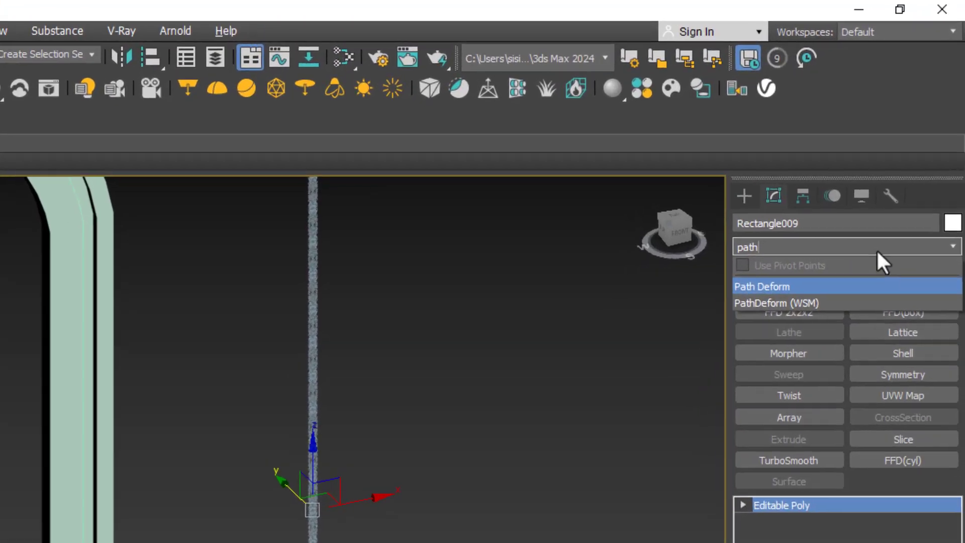
key(Down)
key(Return)
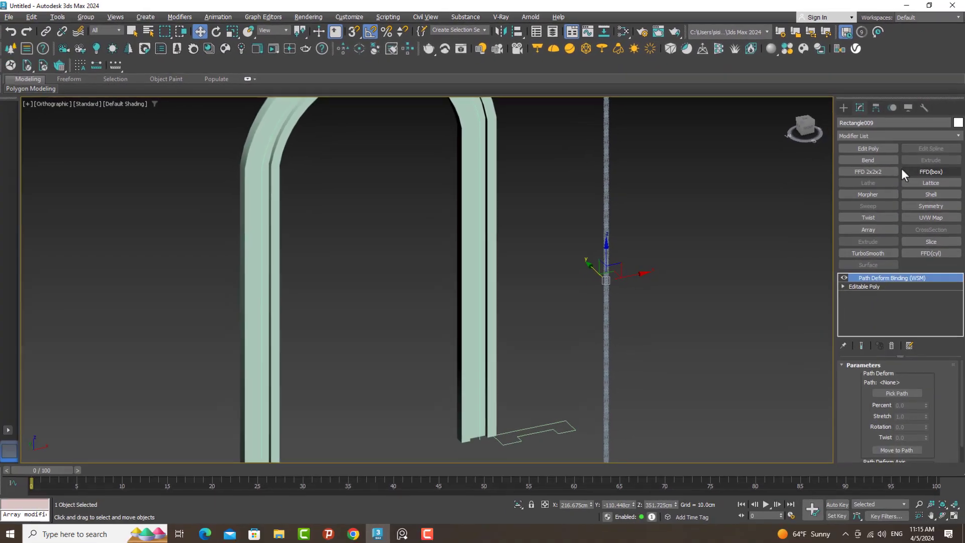
Pick the copied arch spline as the strip's deform path and move the strip to that path.
click(901, 392)
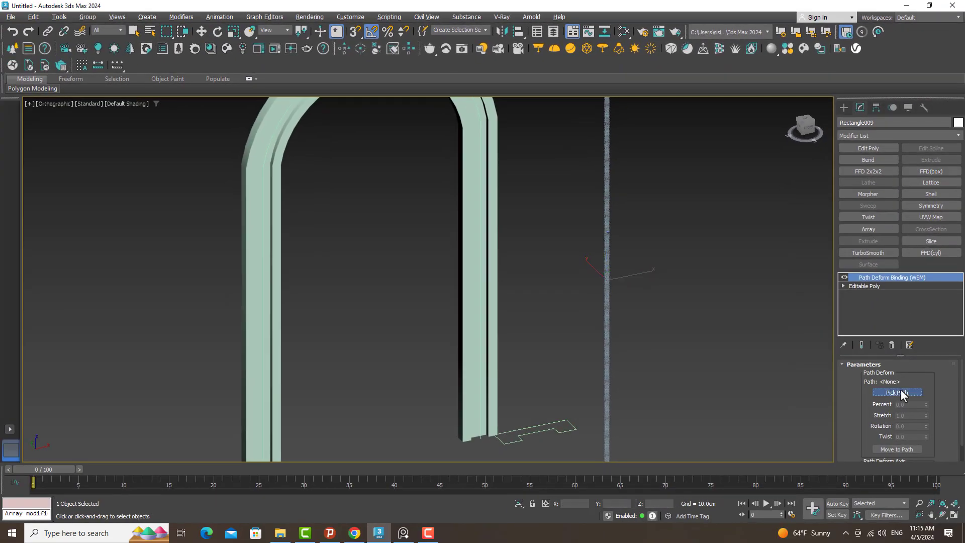
click(479, 408)
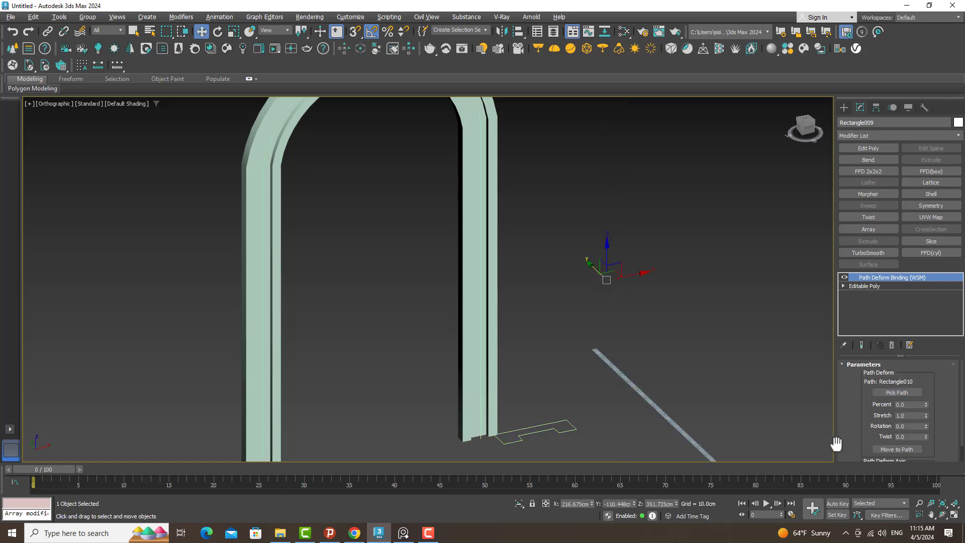
click(880, 449)
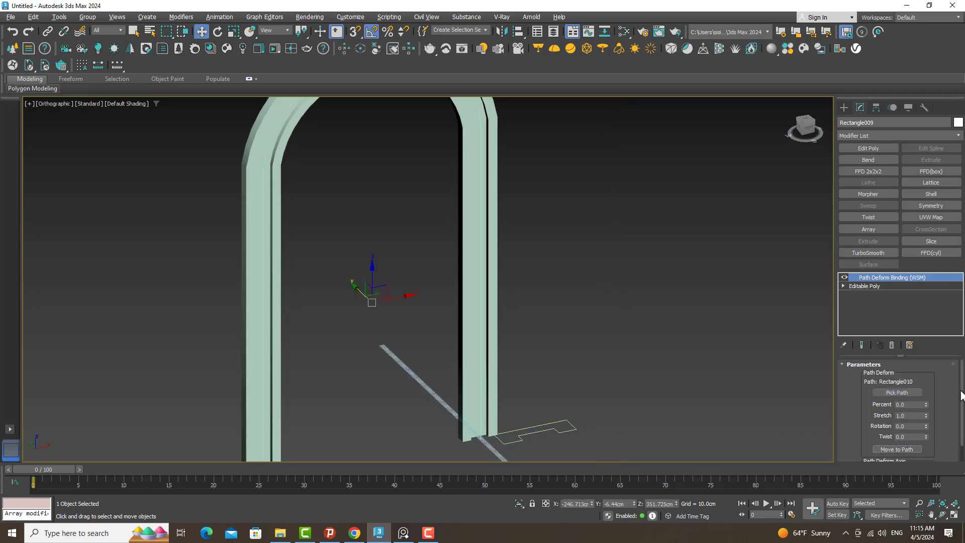
Set the strip's path deform axis to Y and its rotation to 90.
drag(961, 395, 961, 417)
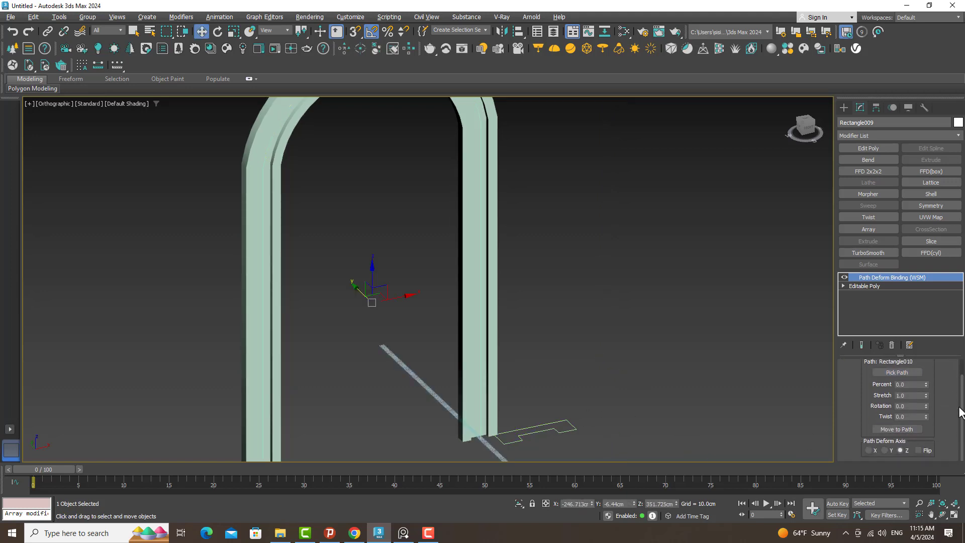
click(884, 450)
key(z)
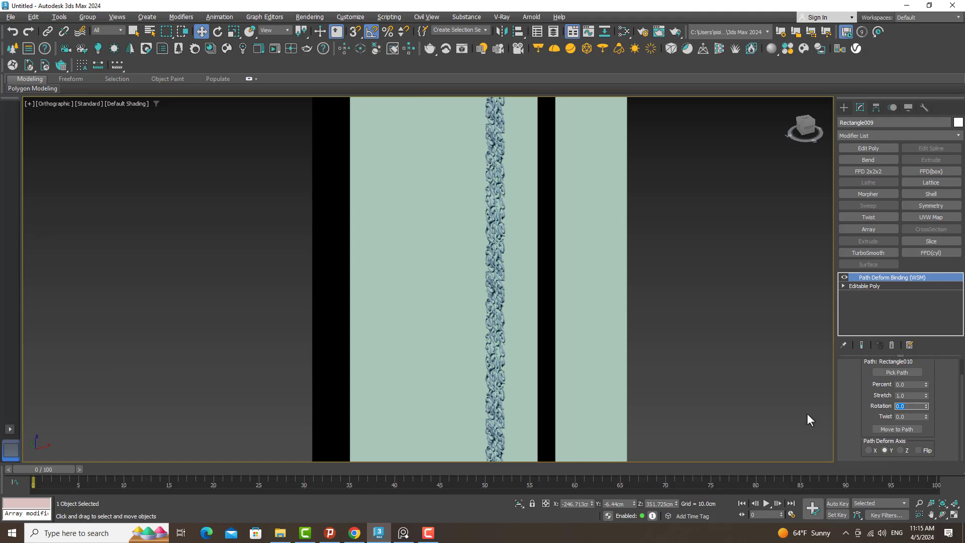
key(BackSpace)
text(90)
key(Return)
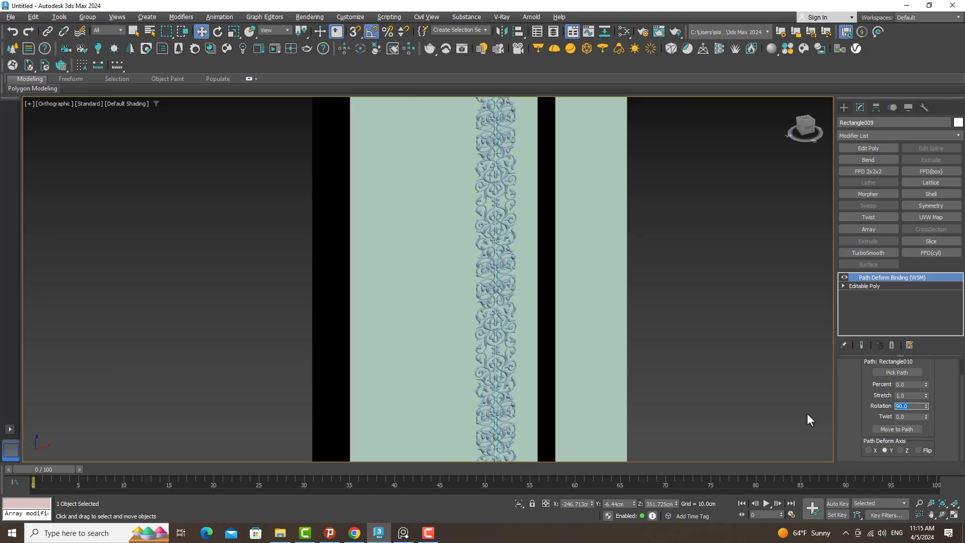
Slide the ornamental strip up along the arch path by setting its path percent to 24.5.
scroll(807, 413, down, 8)
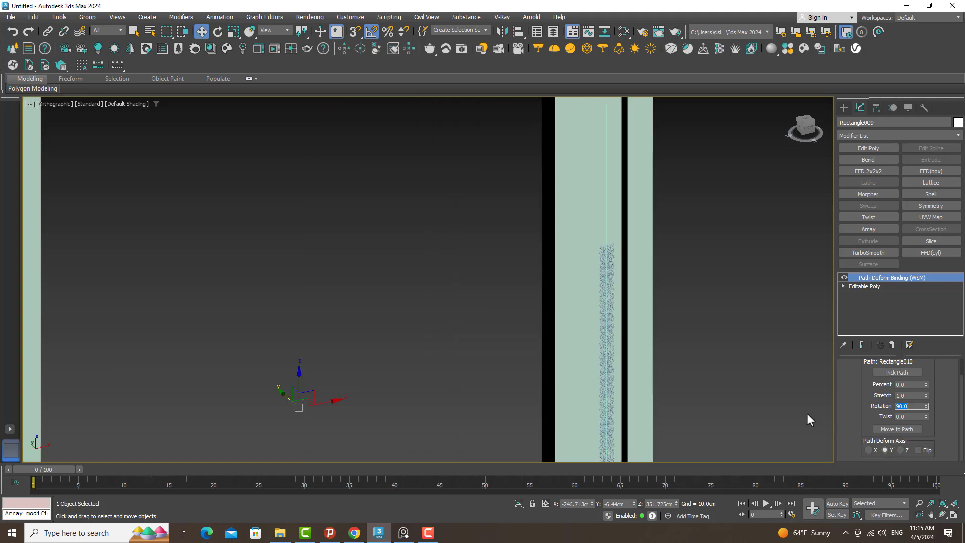
middle_drag(807, 413, 702, 312)
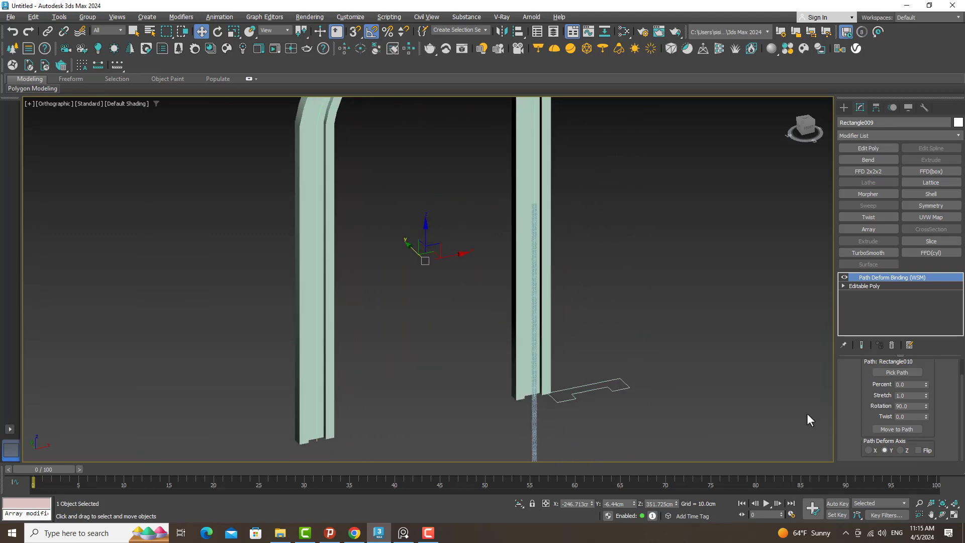
drag(926, 384, 921, 357)
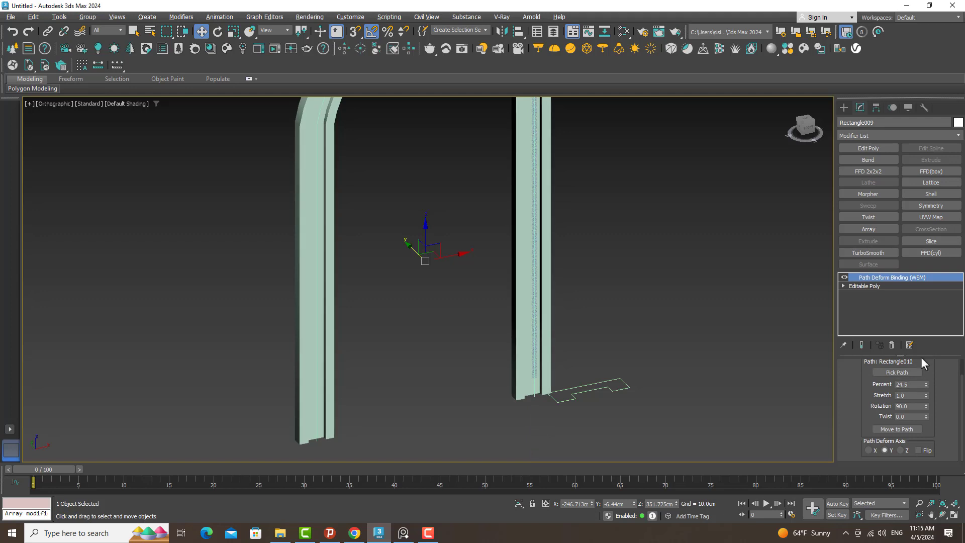
middle_drag(921, 357, 921, 356)
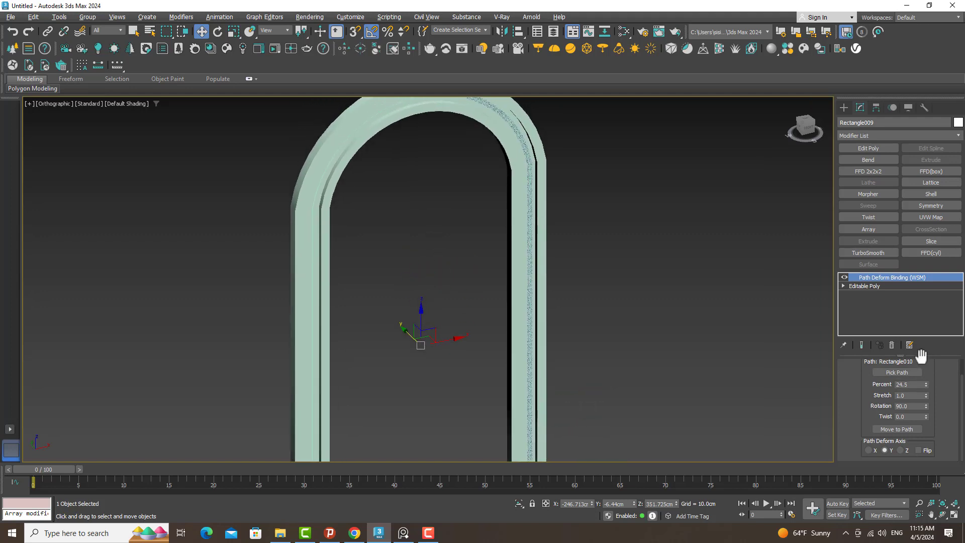
Scale the ornamental strip uniformly to 250 percent.
right_click(234, 32)
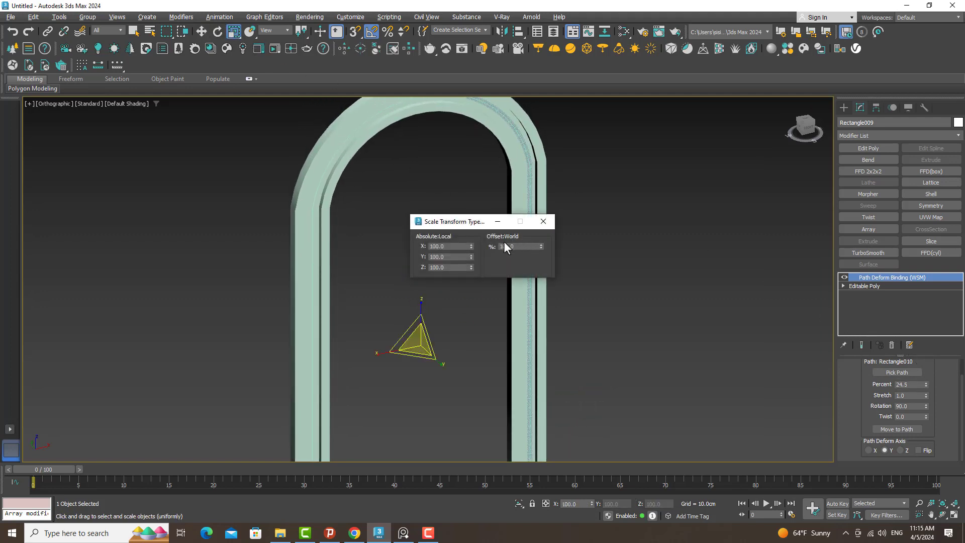
double_click(504, 246)
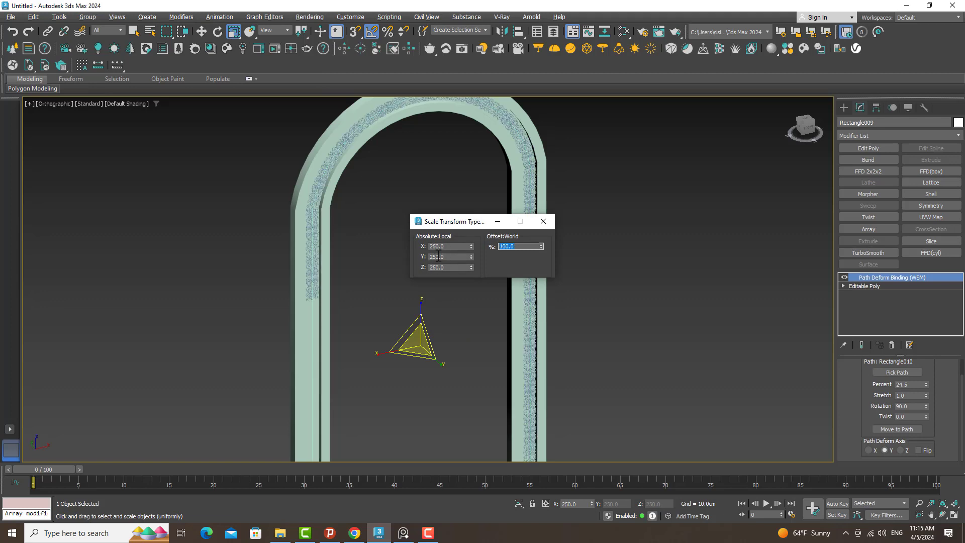
click(547, 229)
Set the scaled strip's path percent to 52.5 so the ornament spans both legs of the arch.
scroll(549, 224, down, 4)
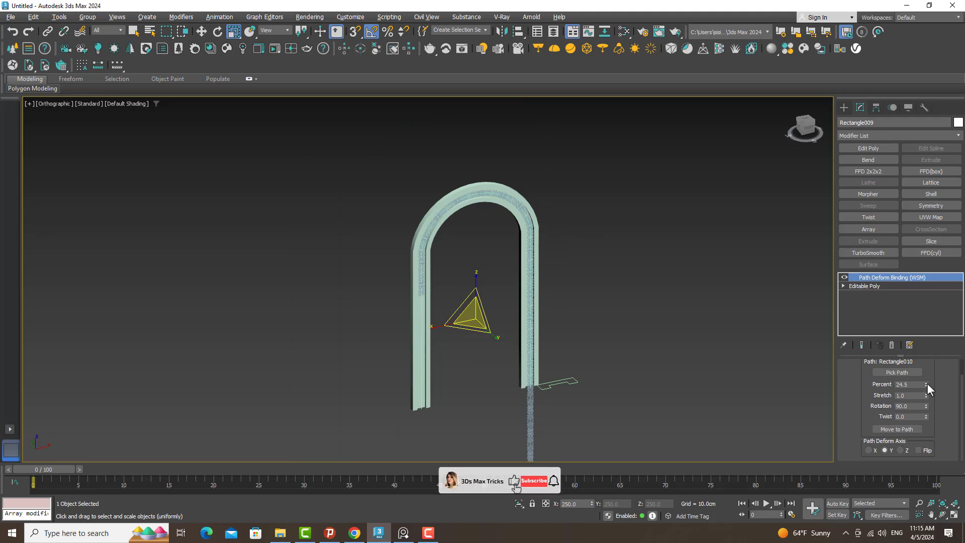
drag(927, 383, 921, 355)
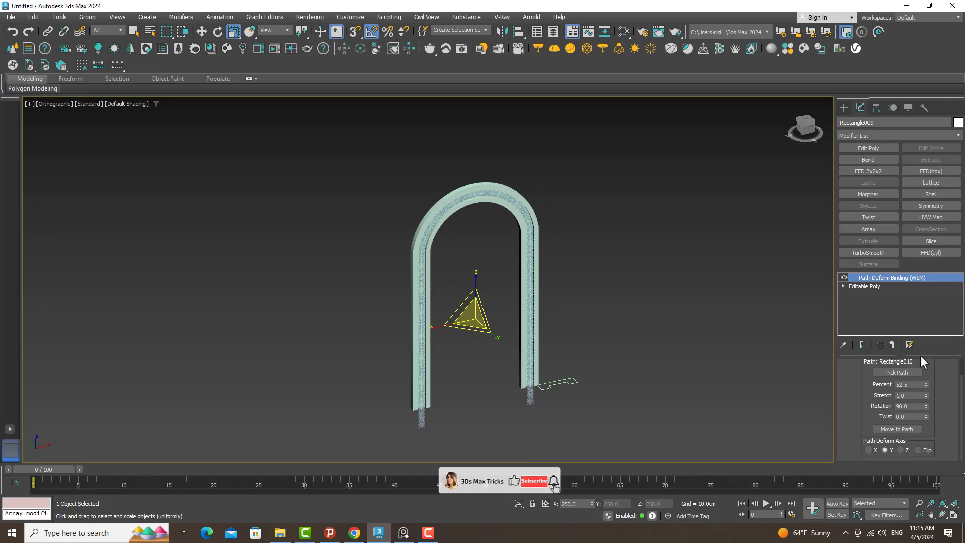
key(z)
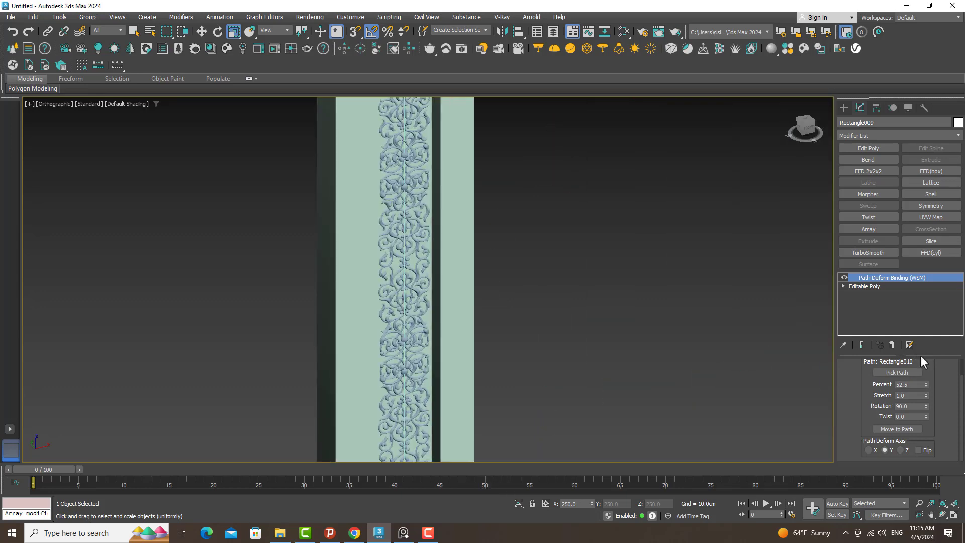